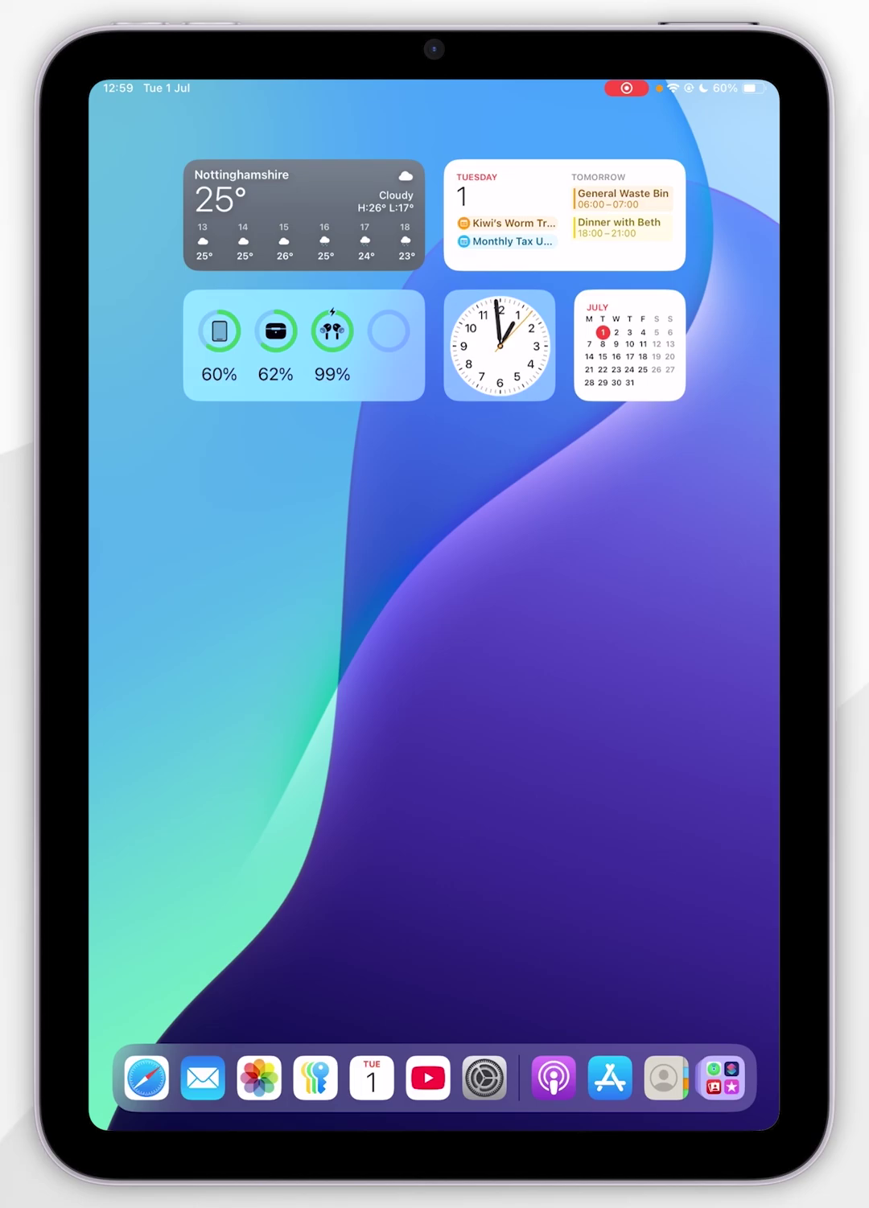
# Step: Turn on Start PiP Automatically under Multitasking & Gestures, then return to the Home Screen
pyautogui.click(485, 1076)
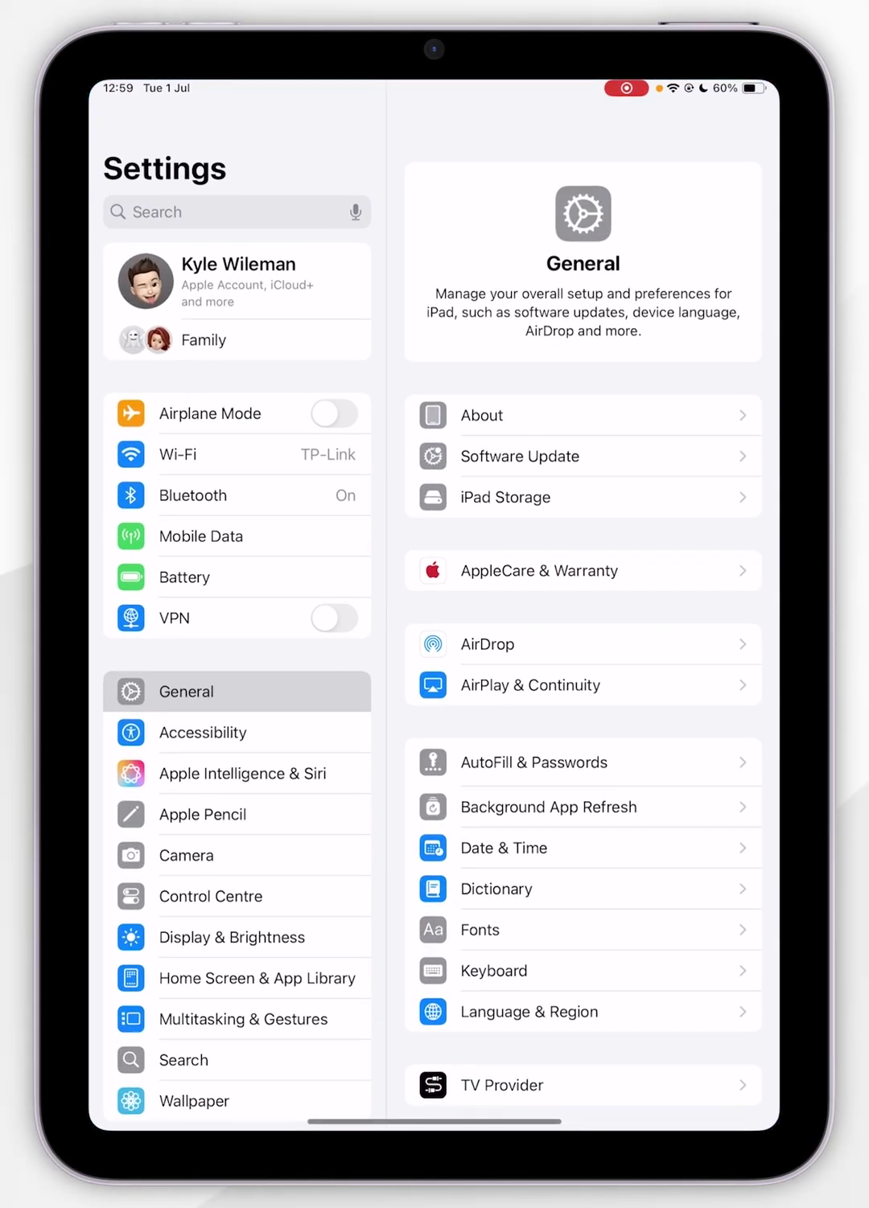
pyautogui.scroll(-5, 235, 613)
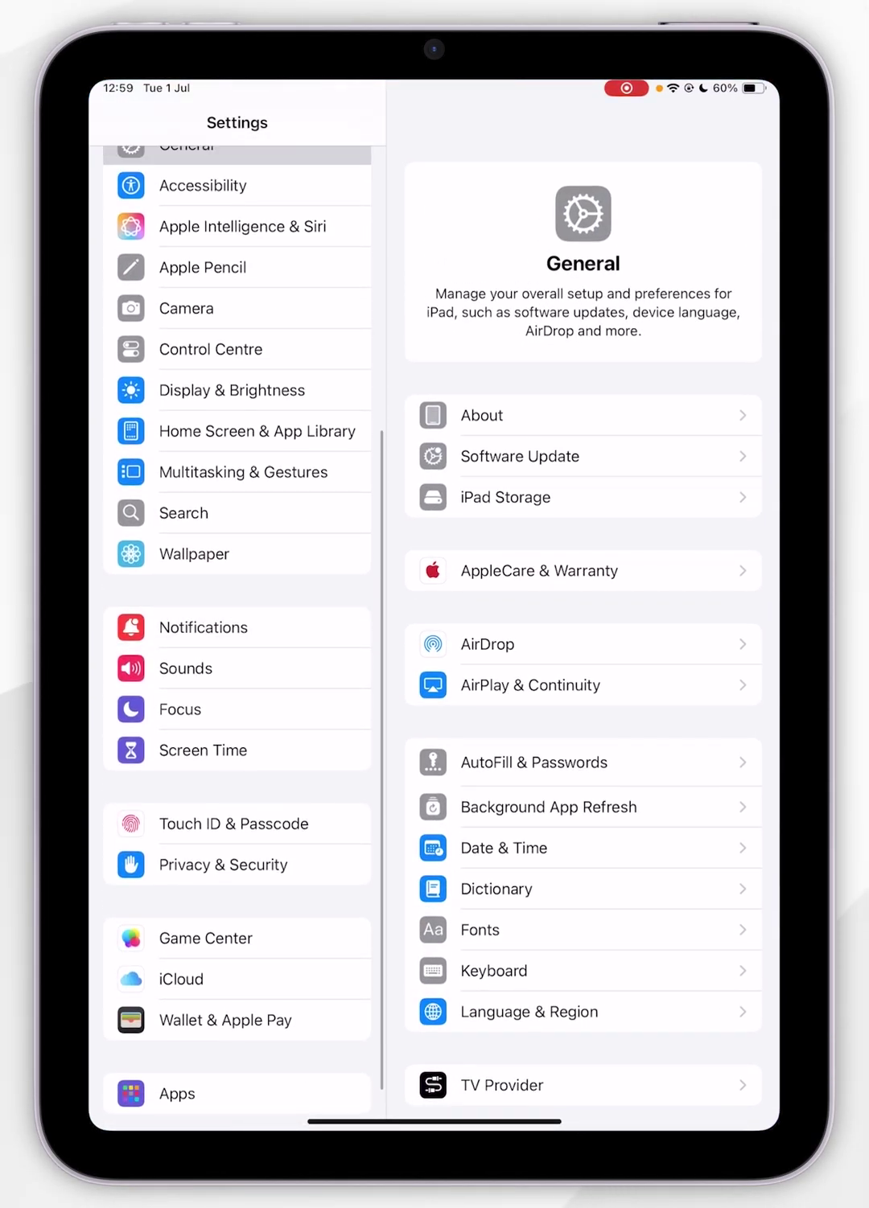
pyautogui.click(242, 476)
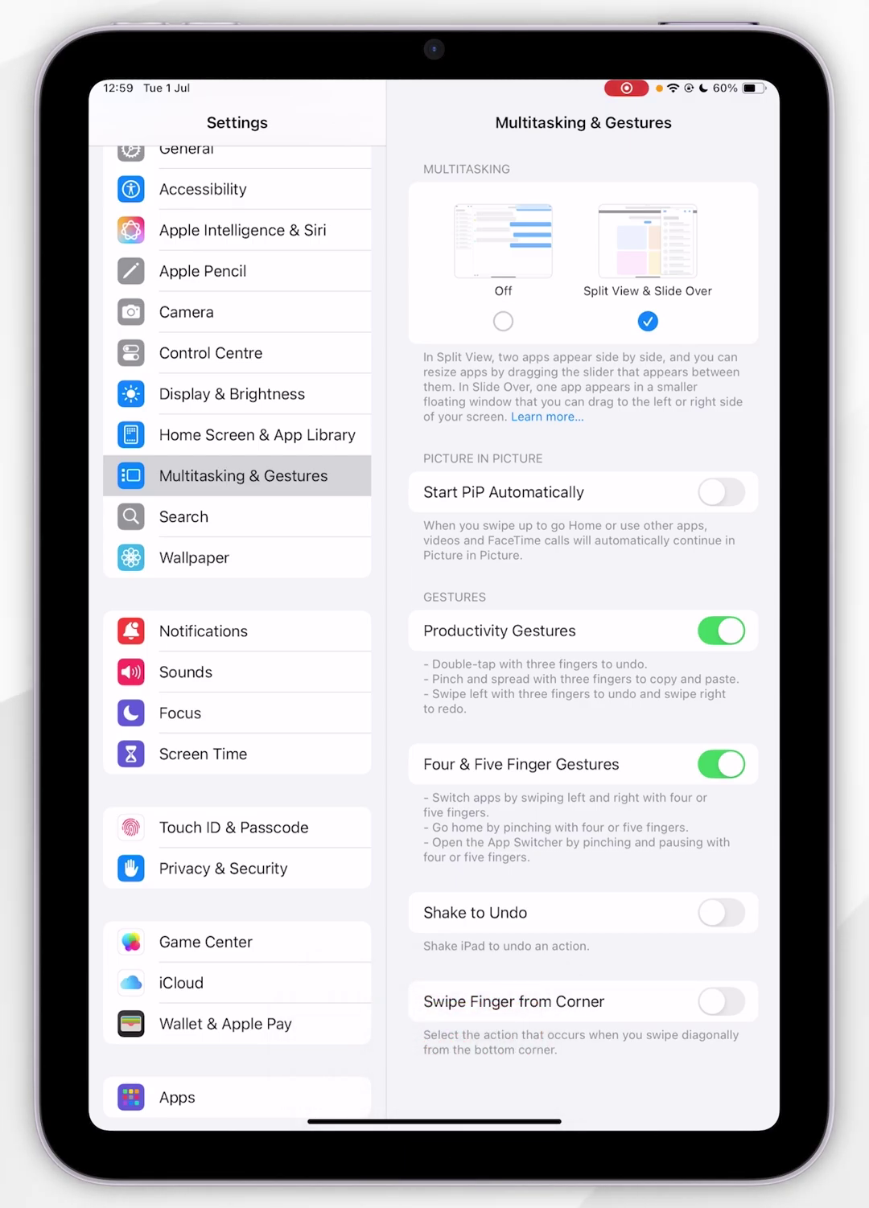
pyautogui.click(721, 493)
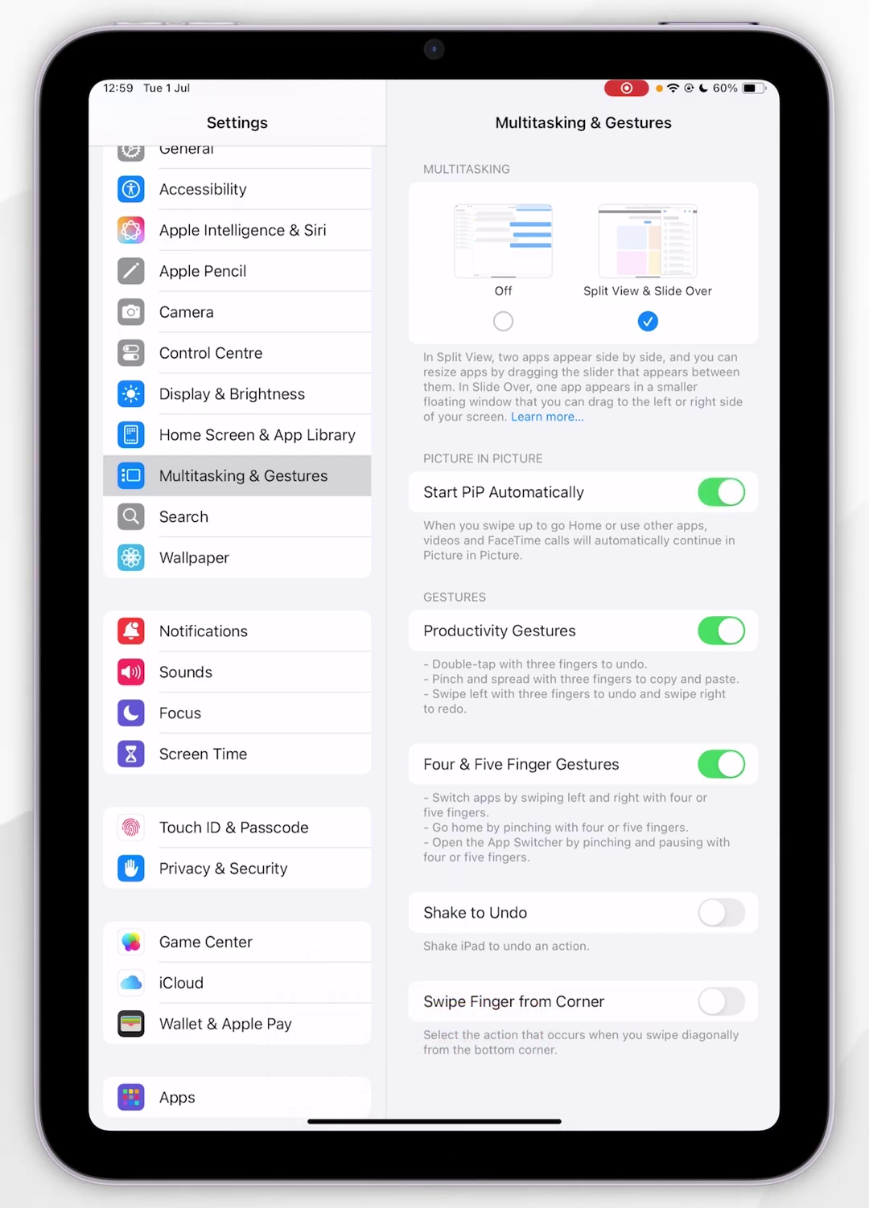
pyautogui.moveTo(434, 1121); pyautogui.dragTo(433, 660)
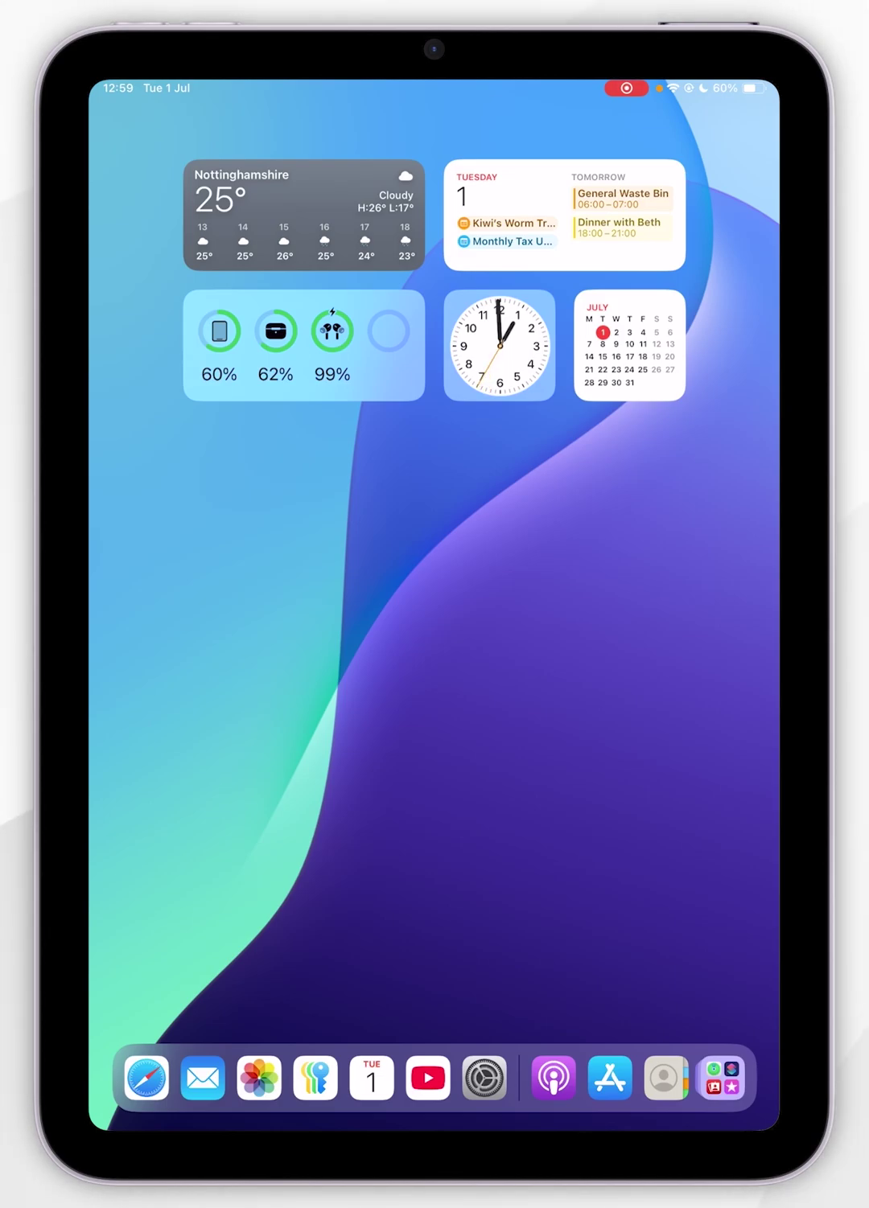
# Step: Launch YouTube and reach its Settings through the You tab's gear icon
pyautogui.click(427, 1077)
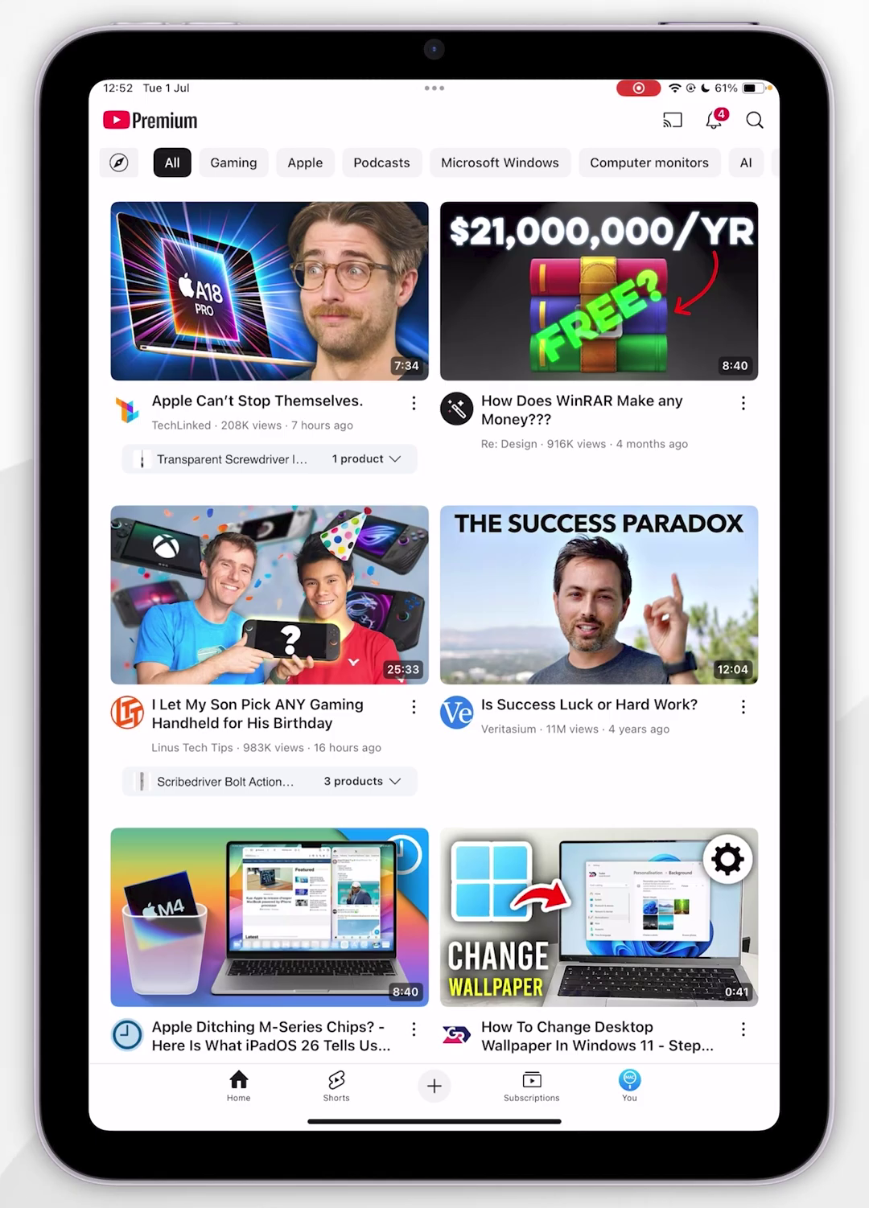
pyautogui.click(629, 1086)
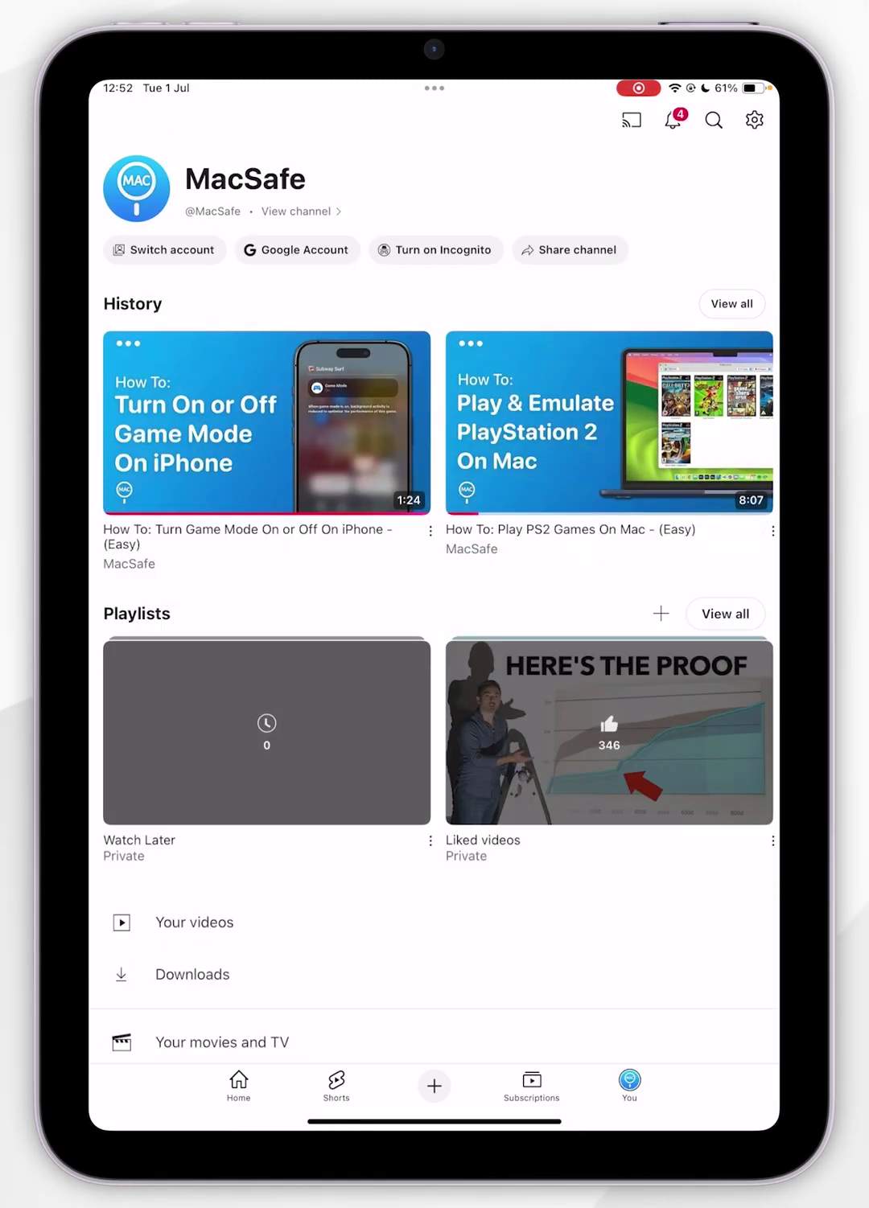
pyautogui.click(754, 120)
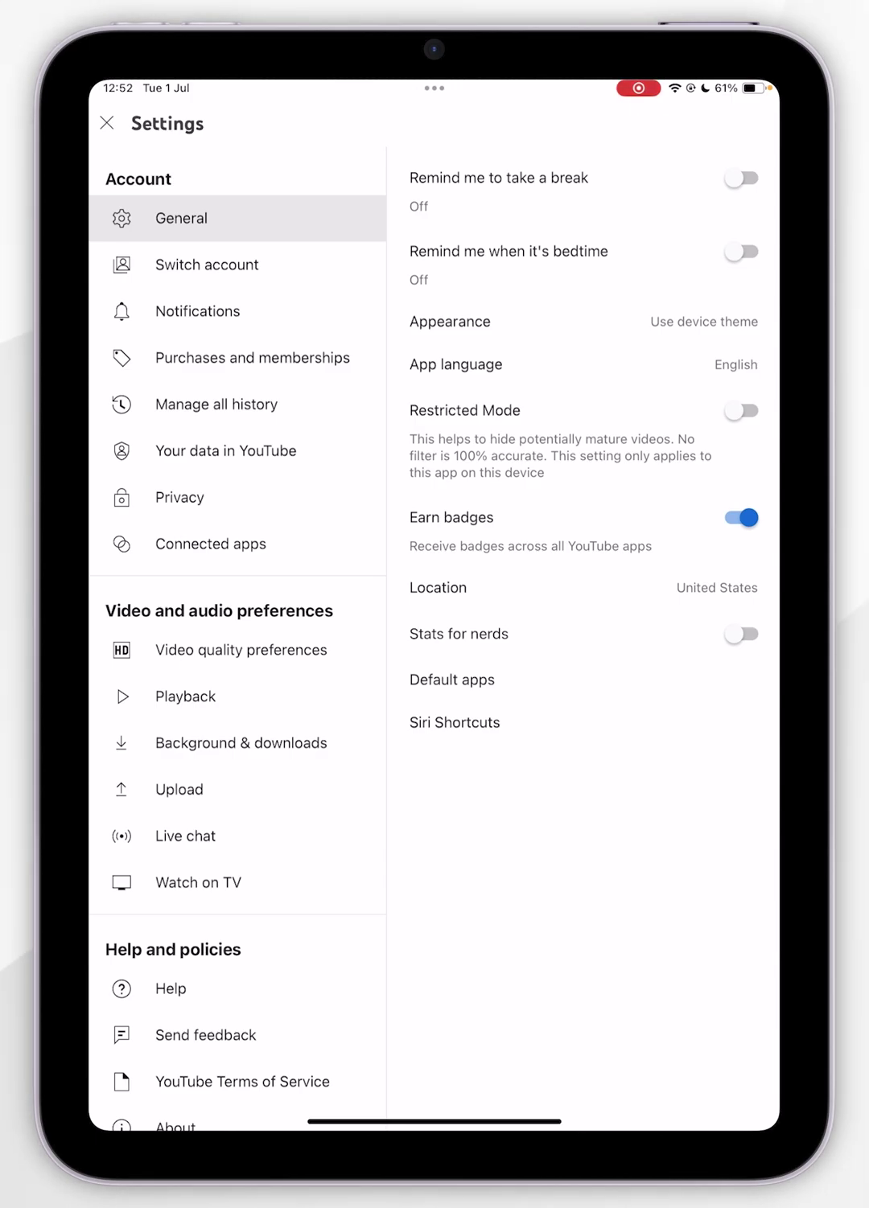
# Step: Enable Picture-in-picture under YouTube's Playback settings and close Settings to the You page
pyautogui.click(185, 697)
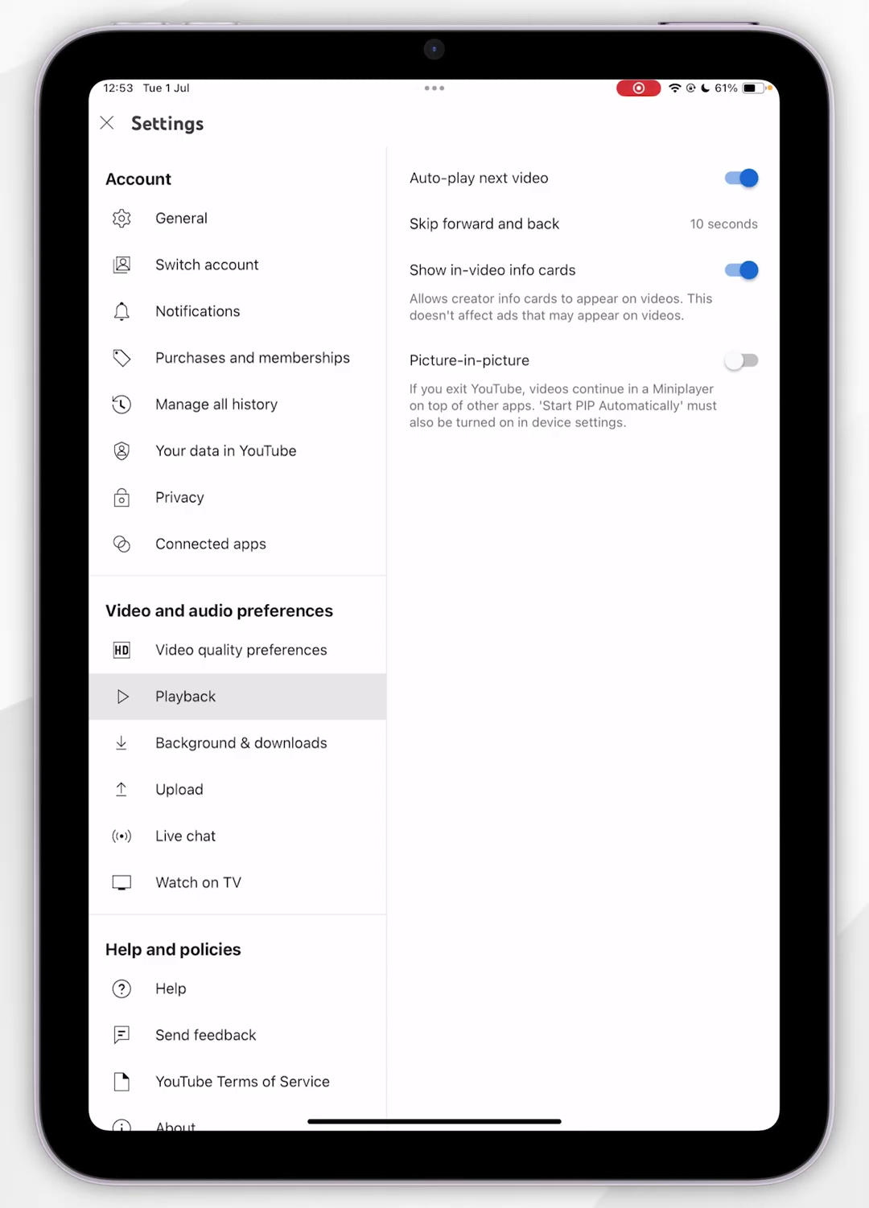
pyautogui.click(742, 361)
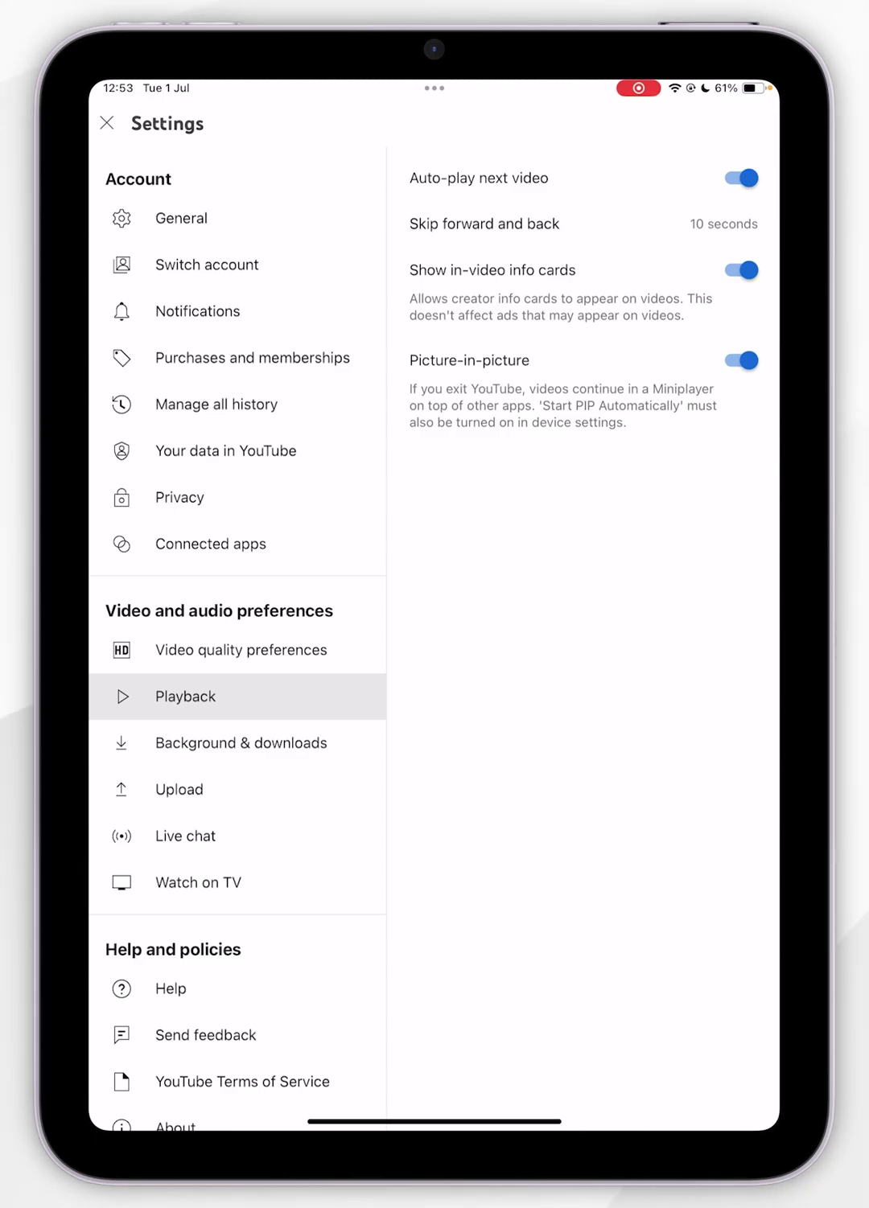
pyautogui.click(107, 122)
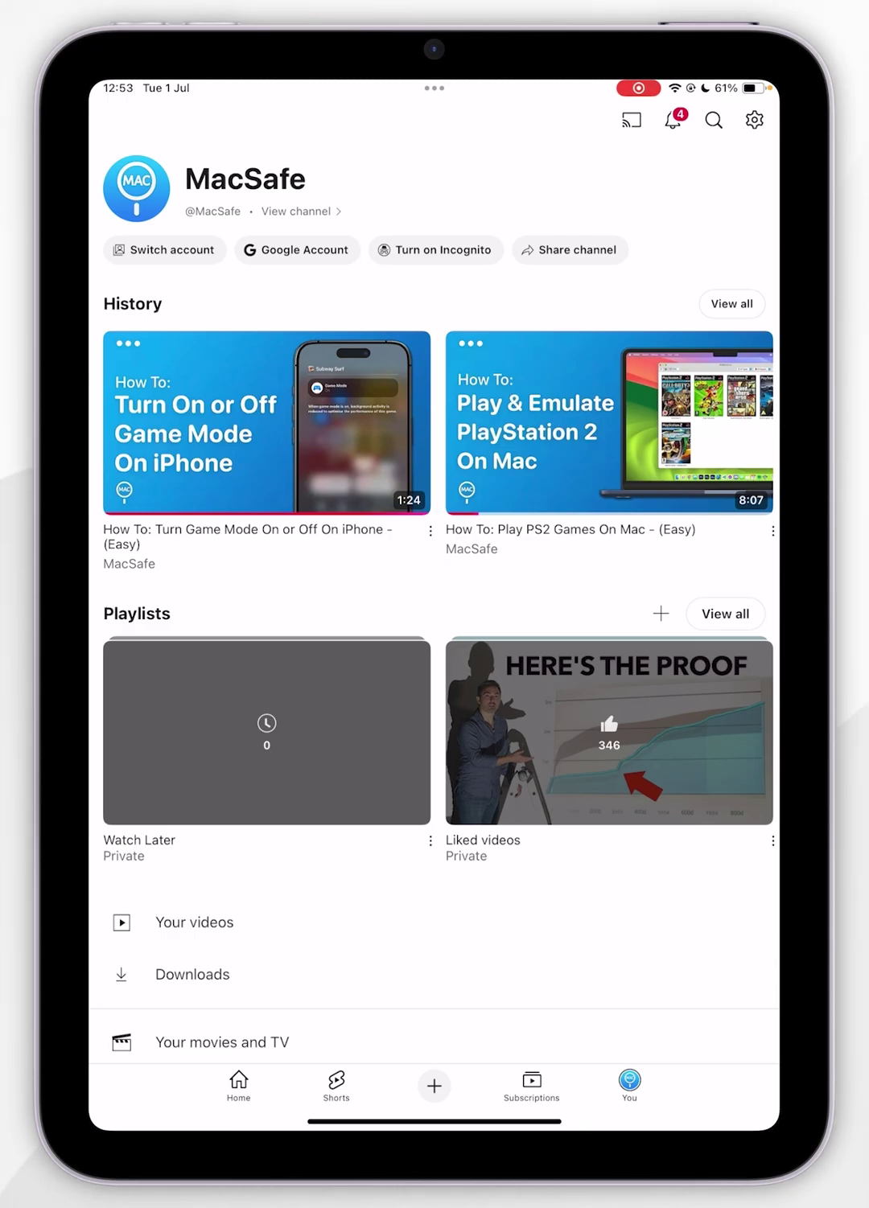
# Step: Play the Game Mode video from History and go Home so it continues in PiP
pyautogui.click(267, 422)
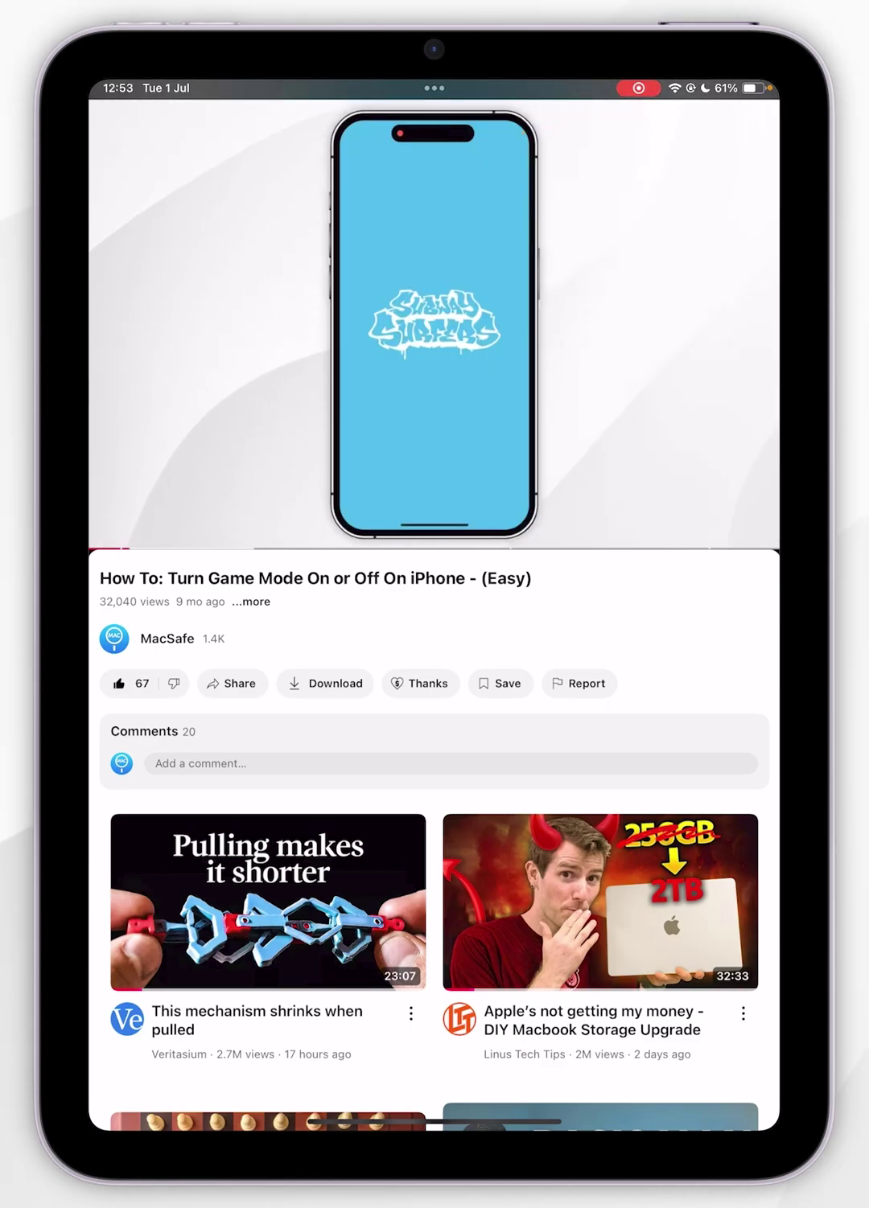
pyautogui.moveTo(434, 1122); pyautogui.dragTo(434, 755)
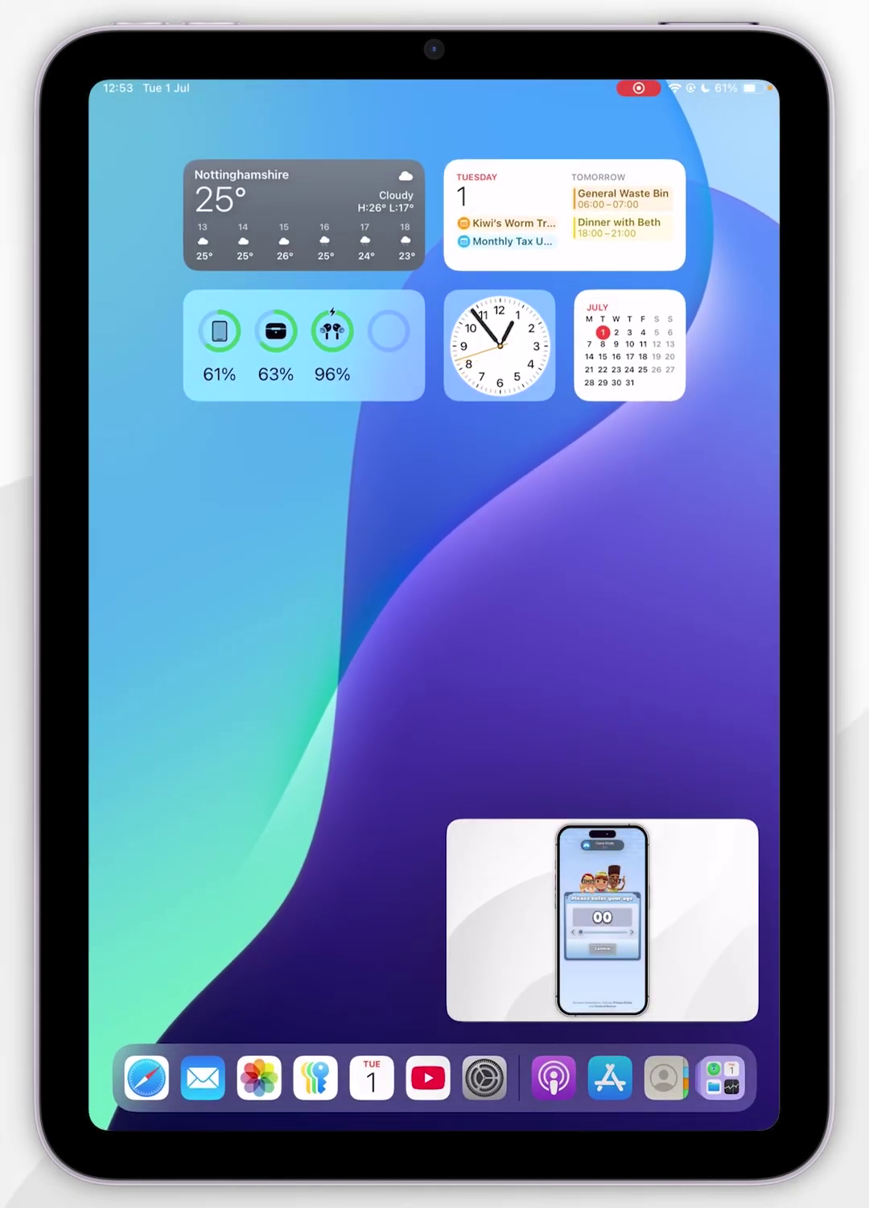
# Step: Move the PiP window left, stash it off the left edge, then bring it back
pyautogui.moveTo(601, 920)
pyautogui.mouseDown()
pyautogui.moveTo(602, 211)
pyautogui.moveTo(264, 200)
pyautogui.moveTo(266, 920)
pyautogui.mouseUp()
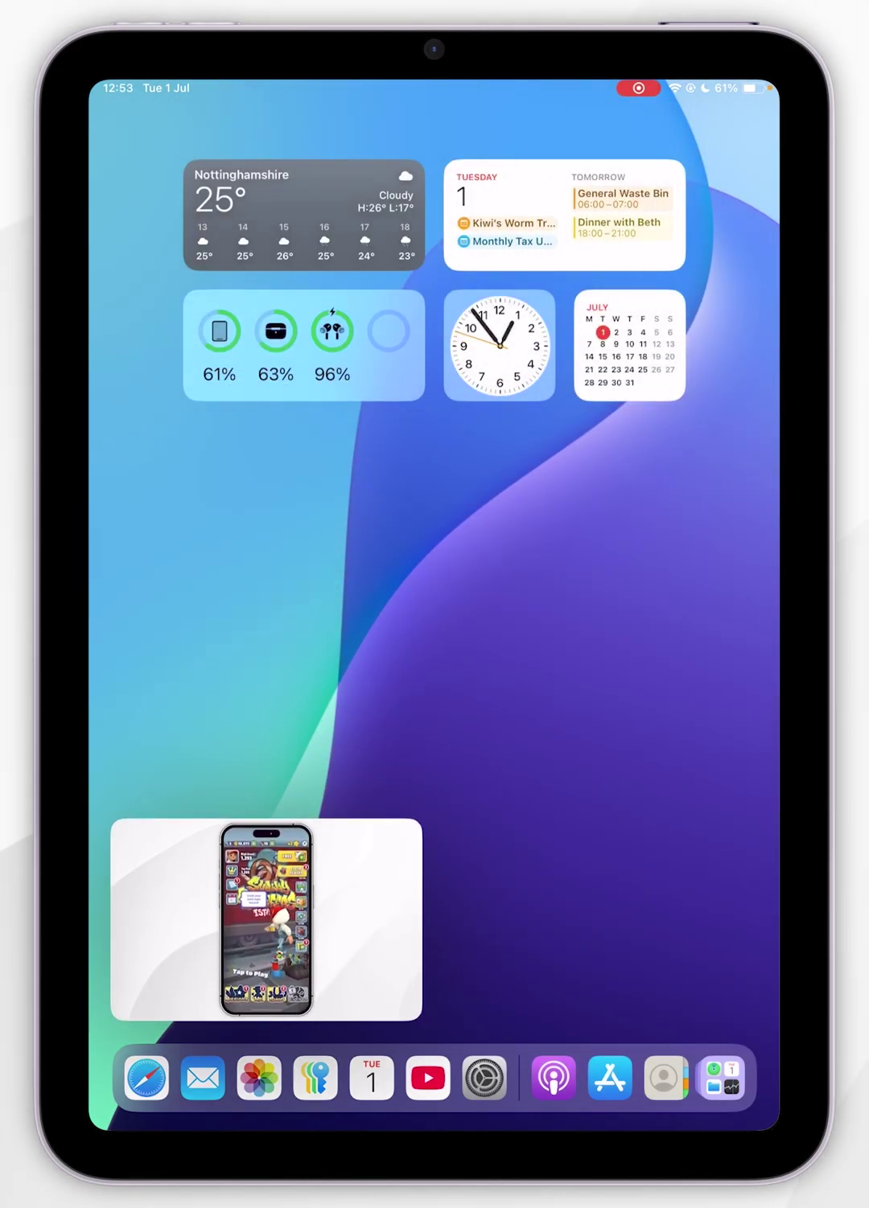
pyautogui.moveTo(266, 919); pyautogui.dragTo(57, 954)
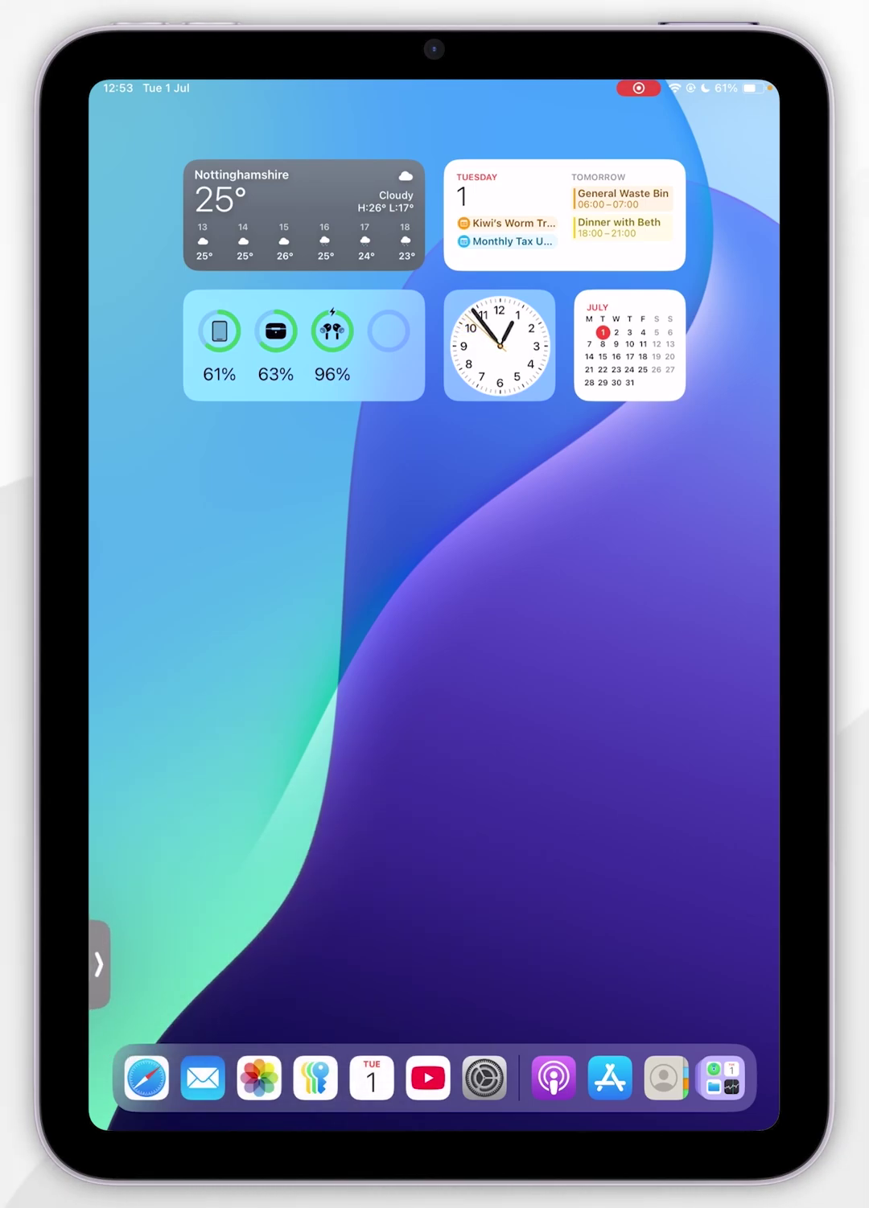
pyautogui.click(98, 963)
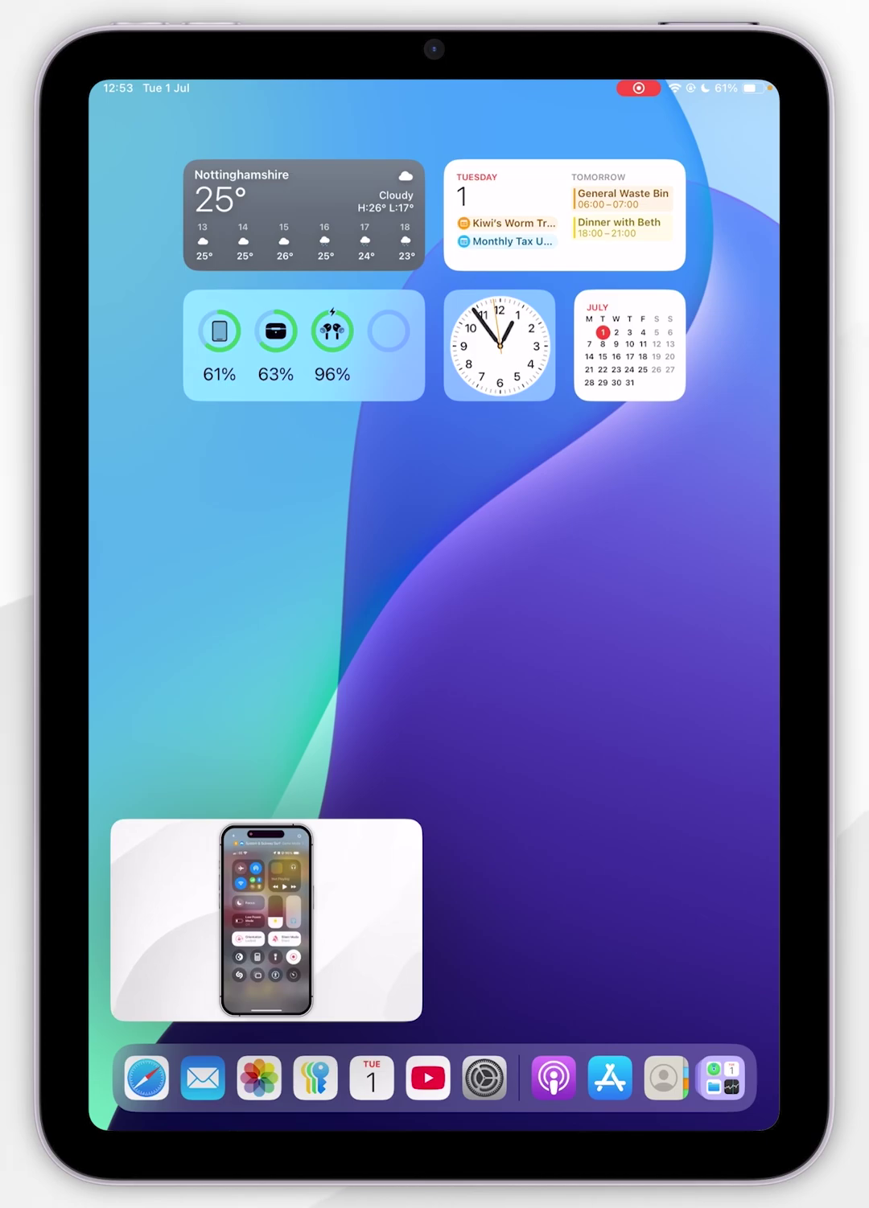
pyautogui.click(266, 921)
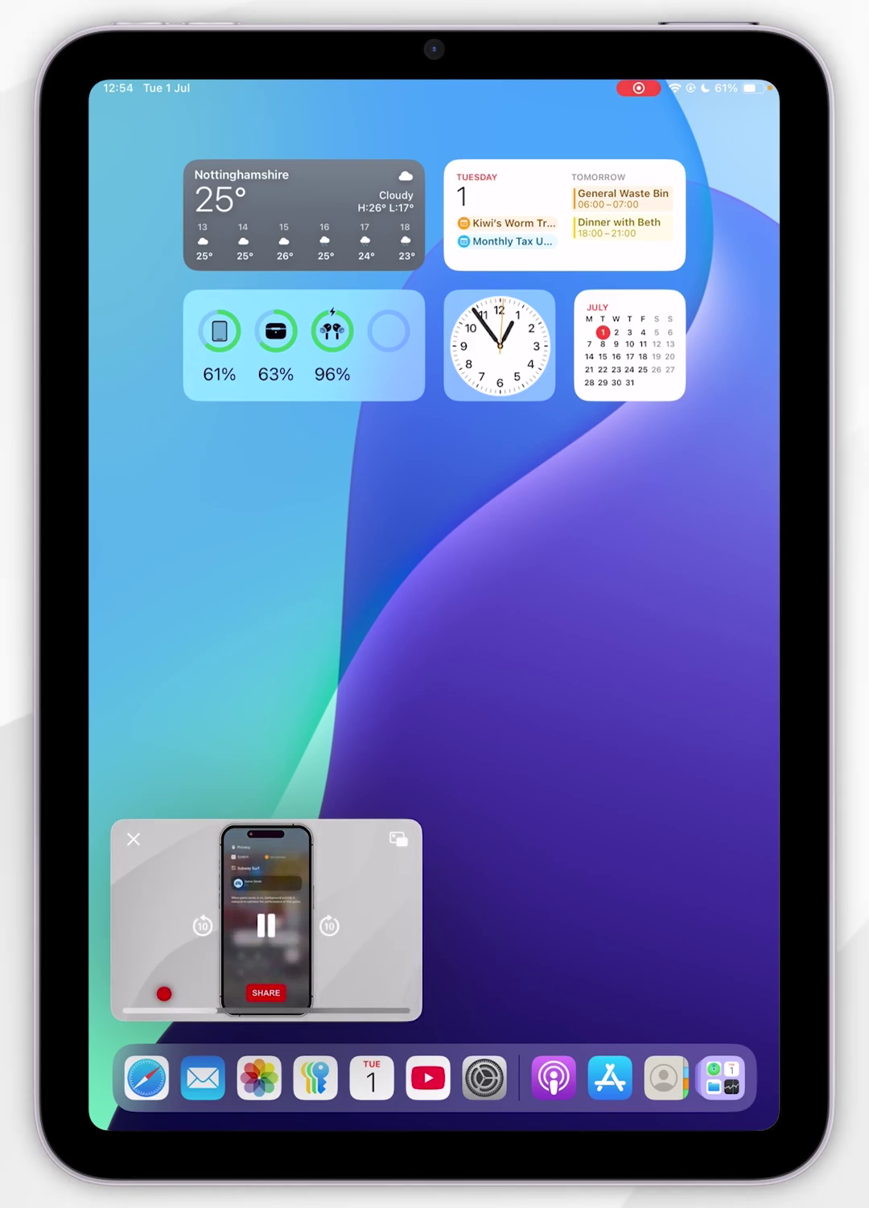
pyautogui.click(267, 924)
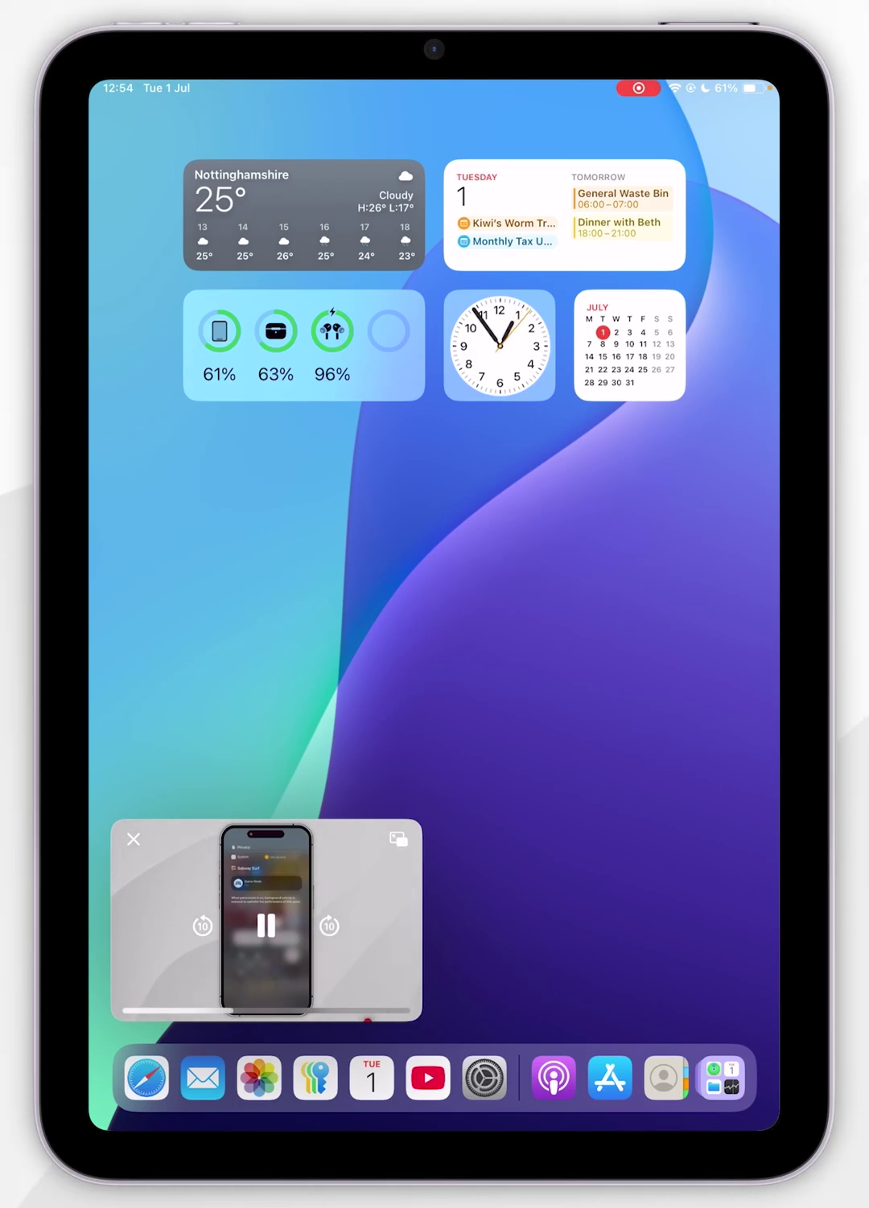
pyautogui.click(266, 921)
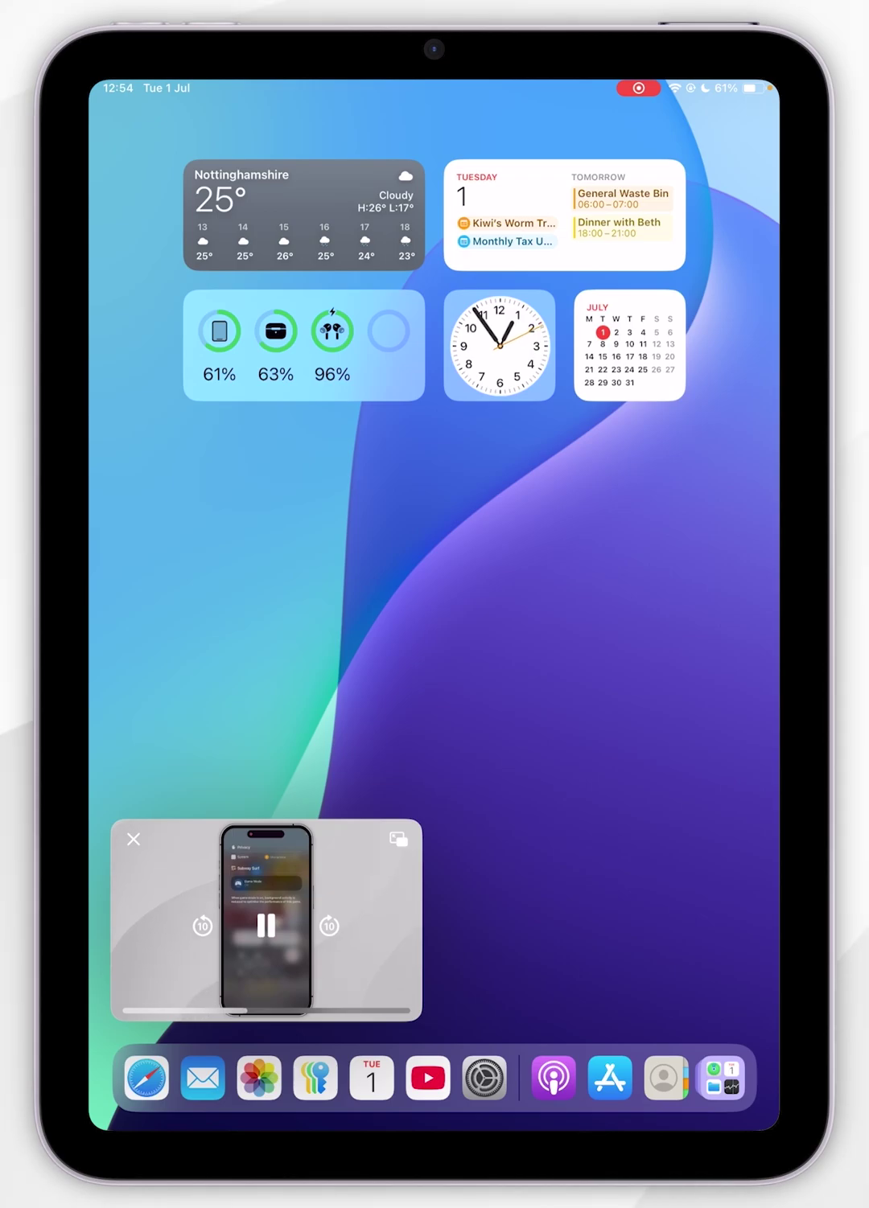
pyautogui.click(267, 920)
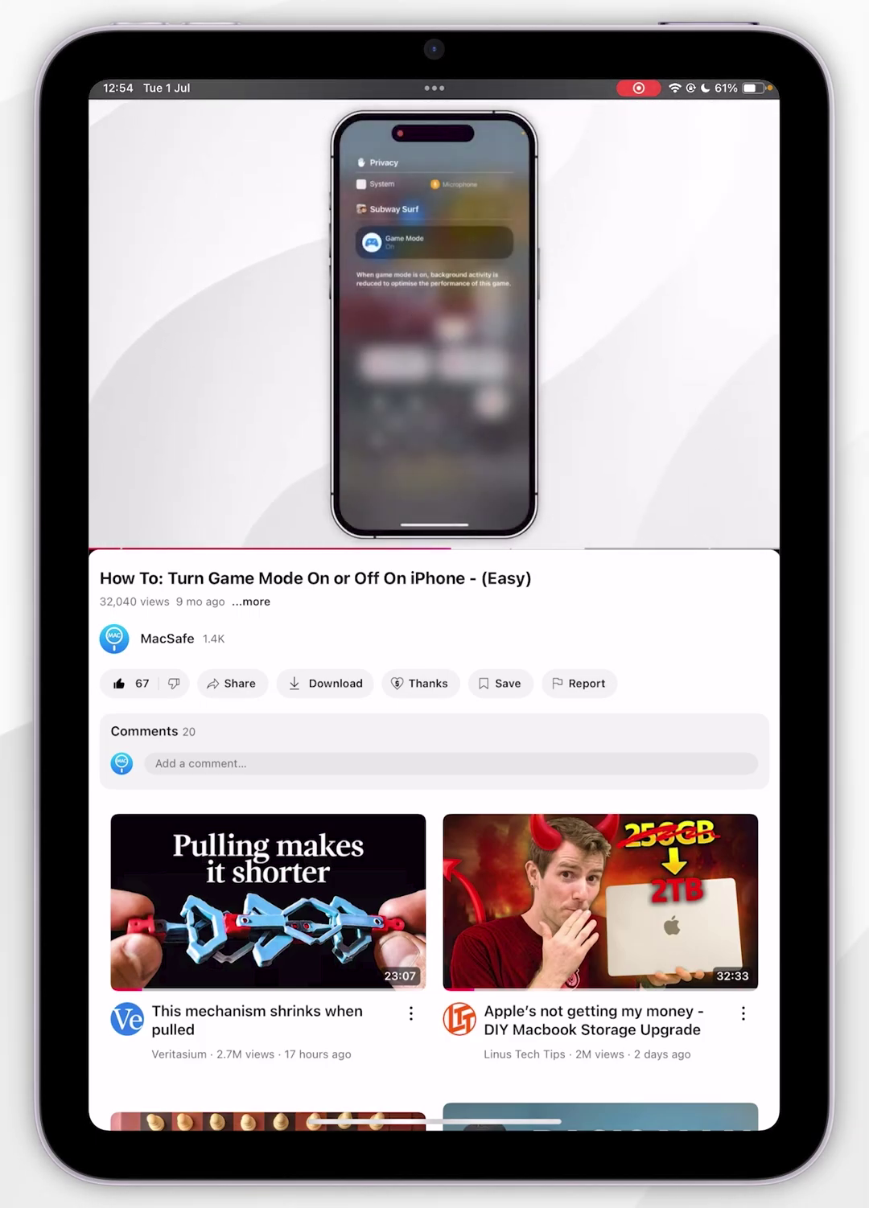
# Step: Pause the Game Mode video and swipe up to leave YouTube for the Home Screen
pyautogui.click(434, 325)
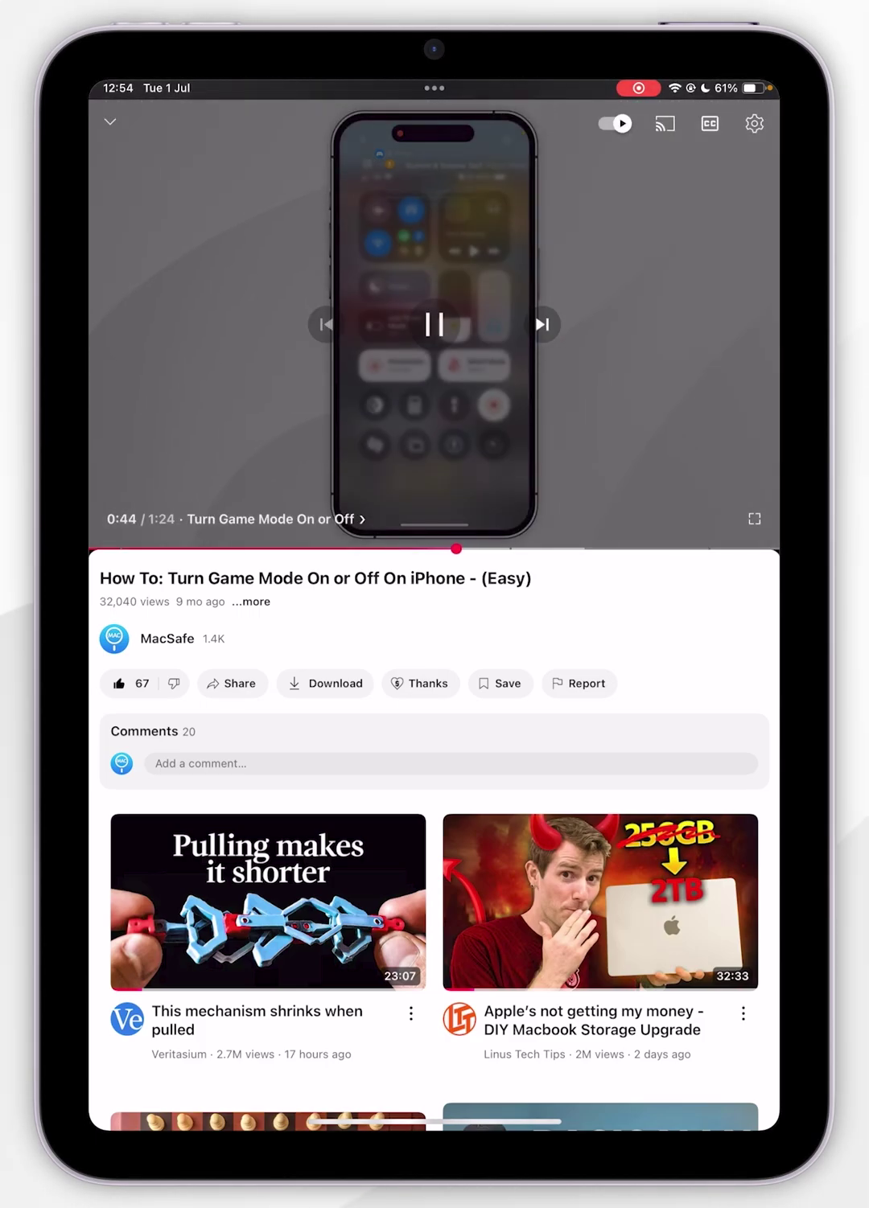
pyautogui.moveTo(434, 1122); pyautogui.dragTo(434, 849)
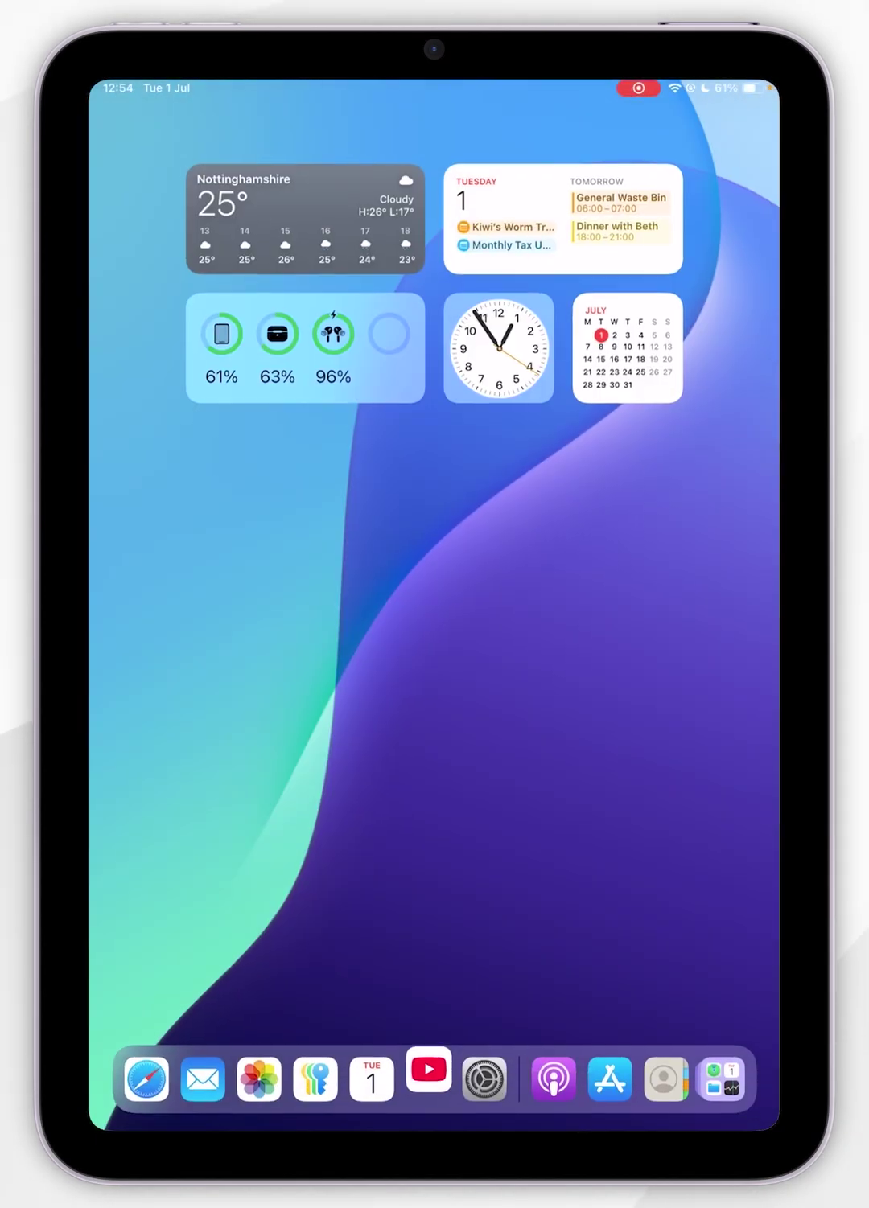